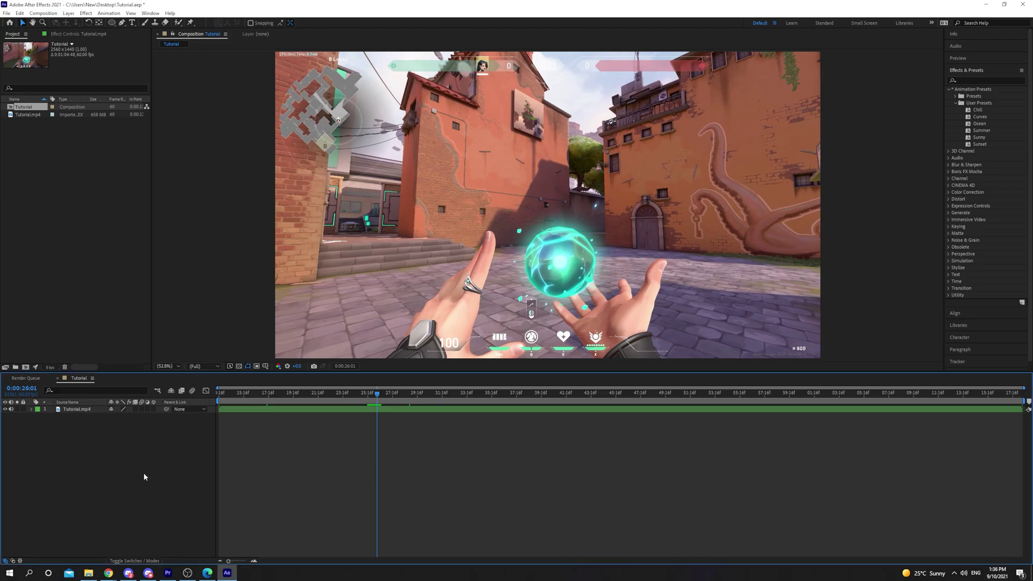
Step: Select the Tutorial.mp4 gameplay layer in the Tutorial composition timeline
{"action": "left_click", "coordinate": [94, 409]}
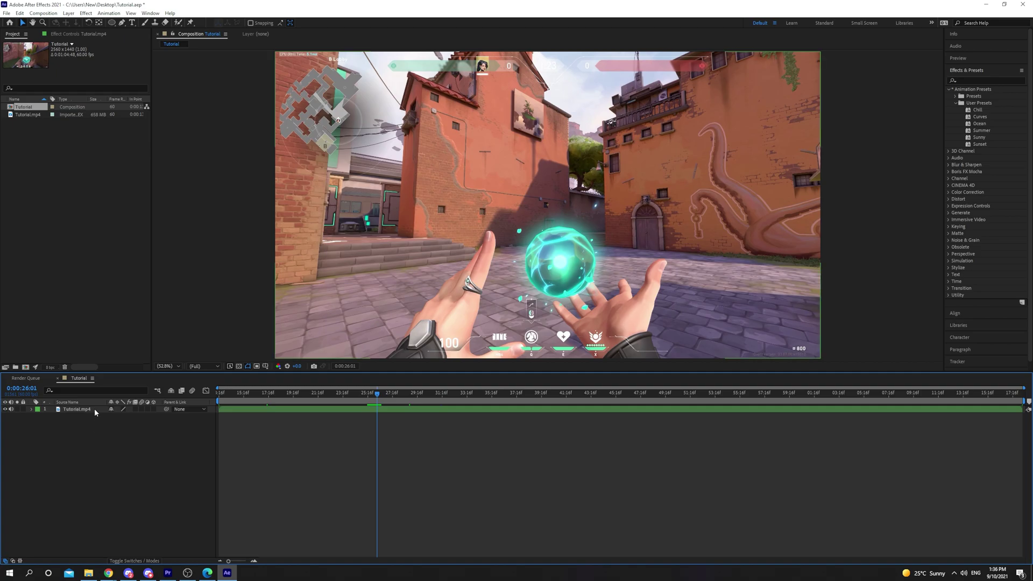
{"action": "left_click", "coordinate": [94, 409]}
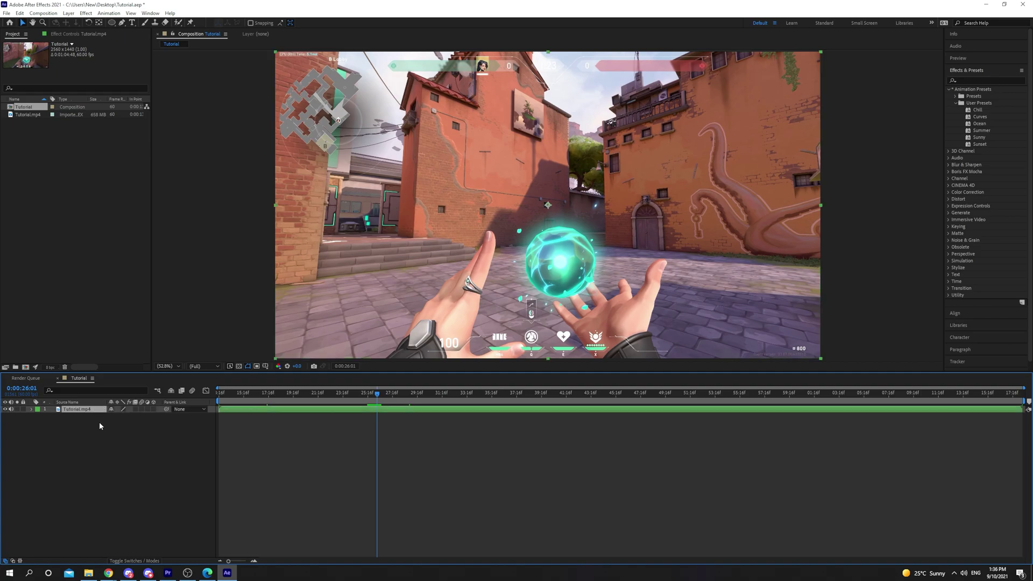
{"action": "key", "text": "s"}
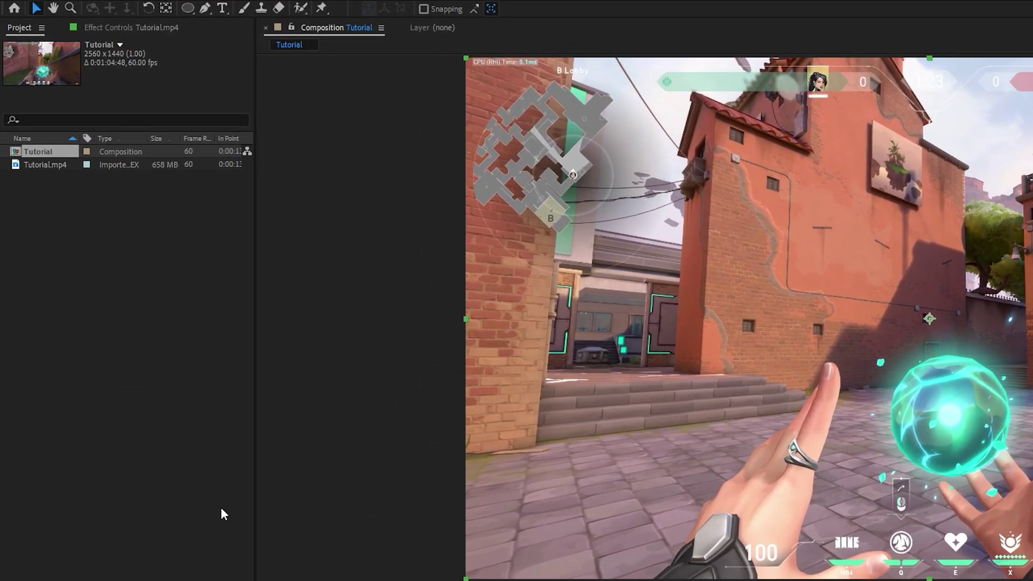
{"action": "left_click", "coordinate": [165, 13]}
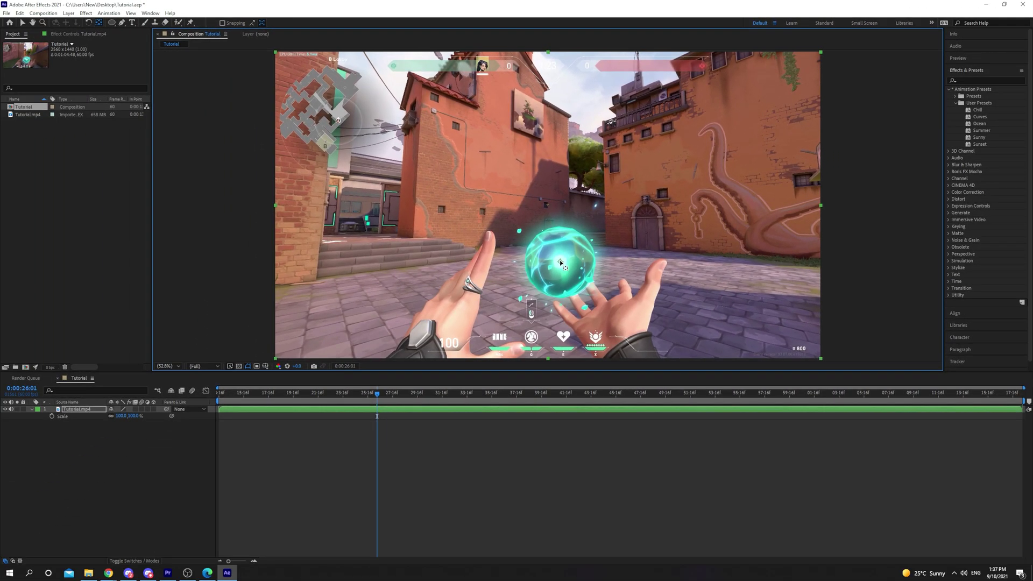
{"action": "left_click", "coordinate": [573, 288]}
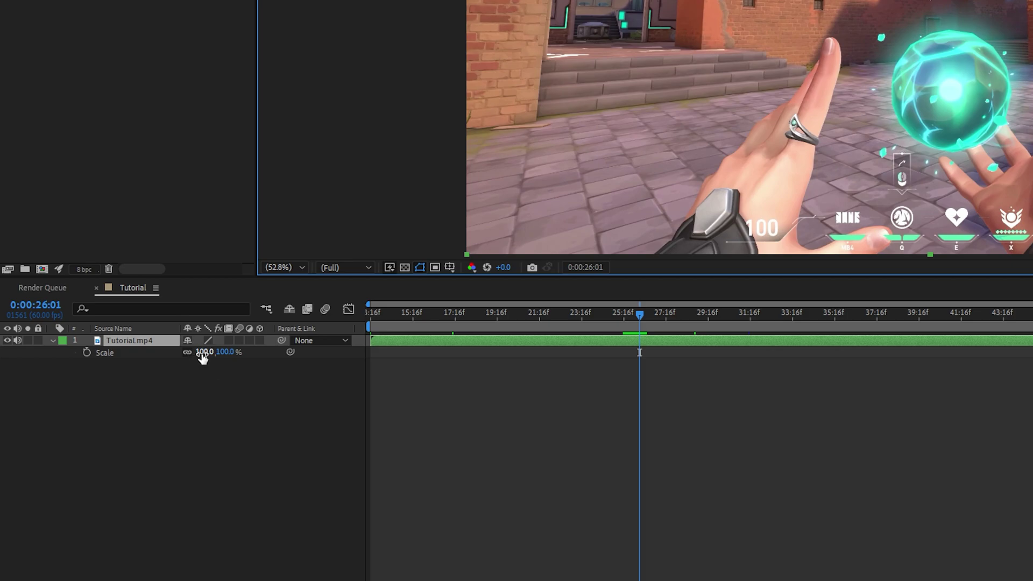
{"action": "left_click", "coordinate": [205, 354]}
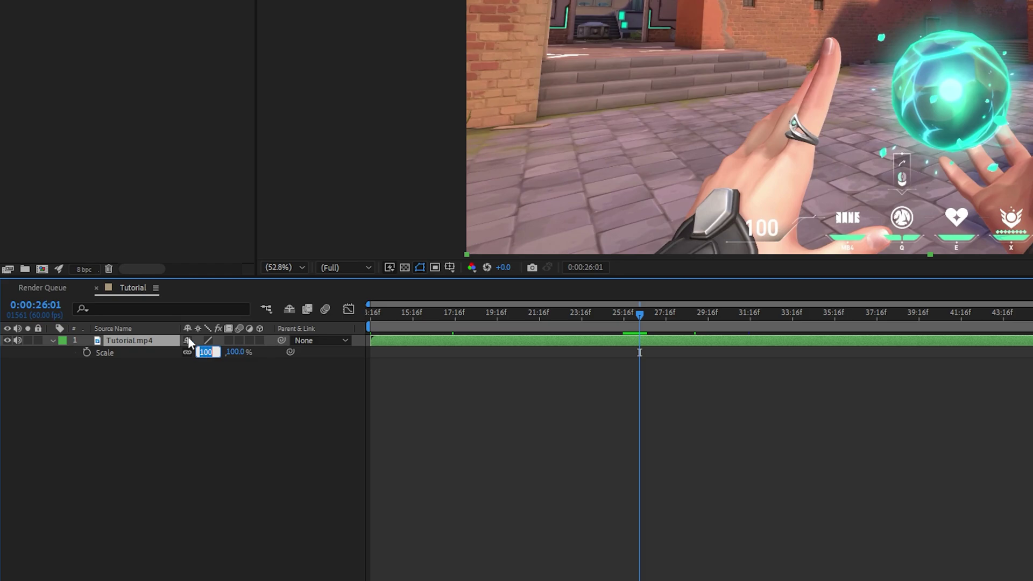
{"action": "type", "text": "200"}
{"action": "key", "text": "Return"}
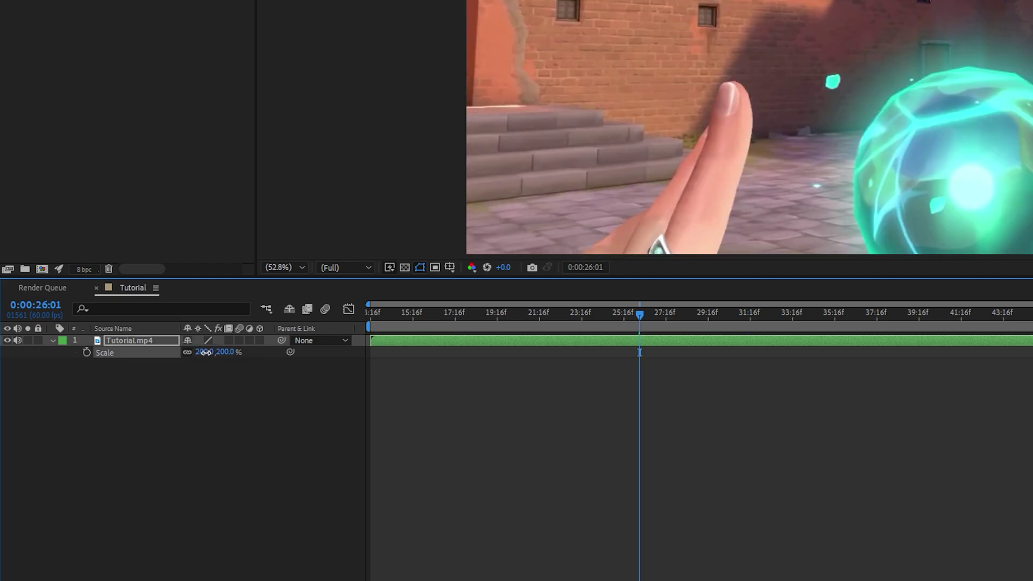
{"action": "mouse_move", "coordinate": [204, 353]}
{"action": "left_mouse_down"}
{"action": "mouse_move", "coordinate": [121, 363]}
{"action": "mouse_move", "coordinate": [150, 361]}
{"action": "left_mouse_up"}
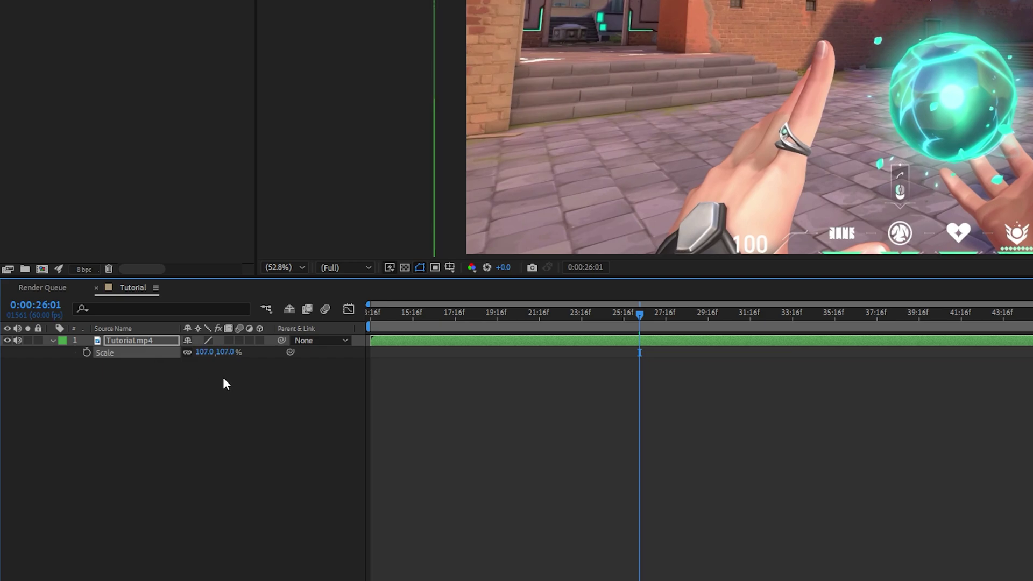
{"action": "left_click", "coordinate": [206, 352]}
{"action": "type", "text": "100"}
{"action": "key", "text": "Return"}
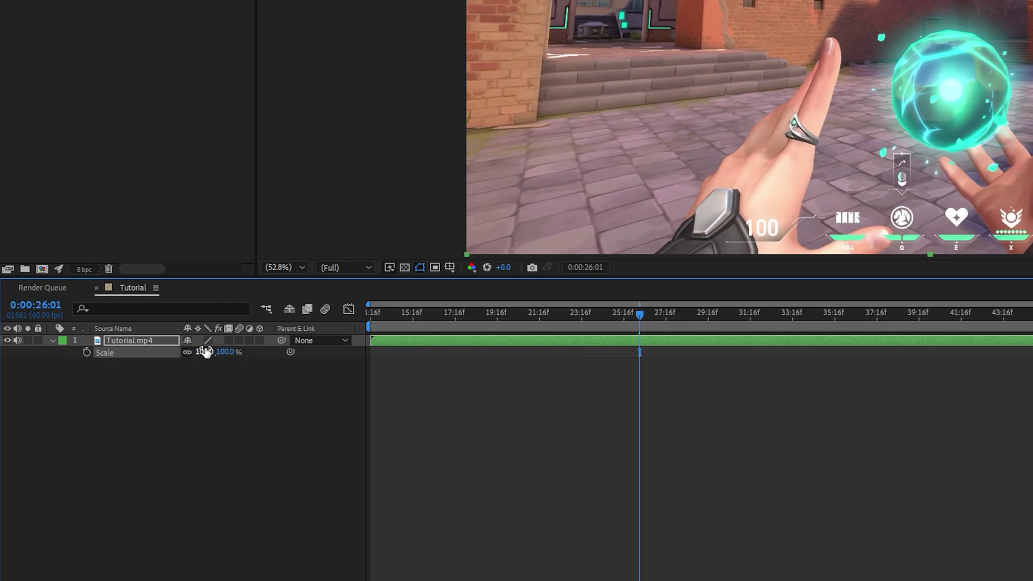
Step: Keyframe Scale at 100% on 0:00:29:28 and 200% on 0:00:30:07 for a quick zoom-in
{"action": "left_click_drag", "start_coordinate": [700, 319], "coordinate": [713, 315]}
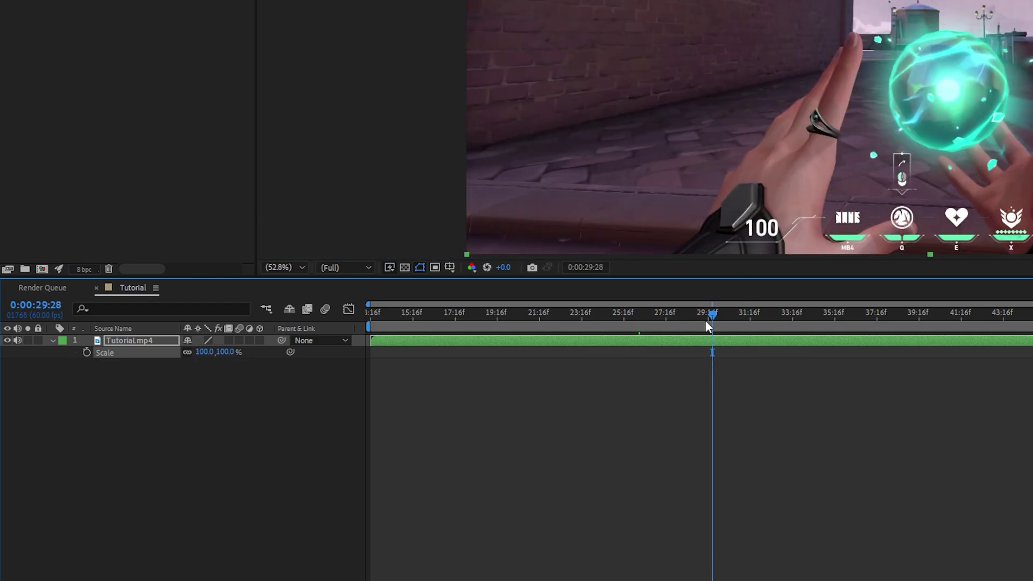
{"action": "left_click", "coordinate": [86, 353]}
{"action": "left_click_drag", "start_coordinate": [715, 315], "coordinate": [728, 317]}
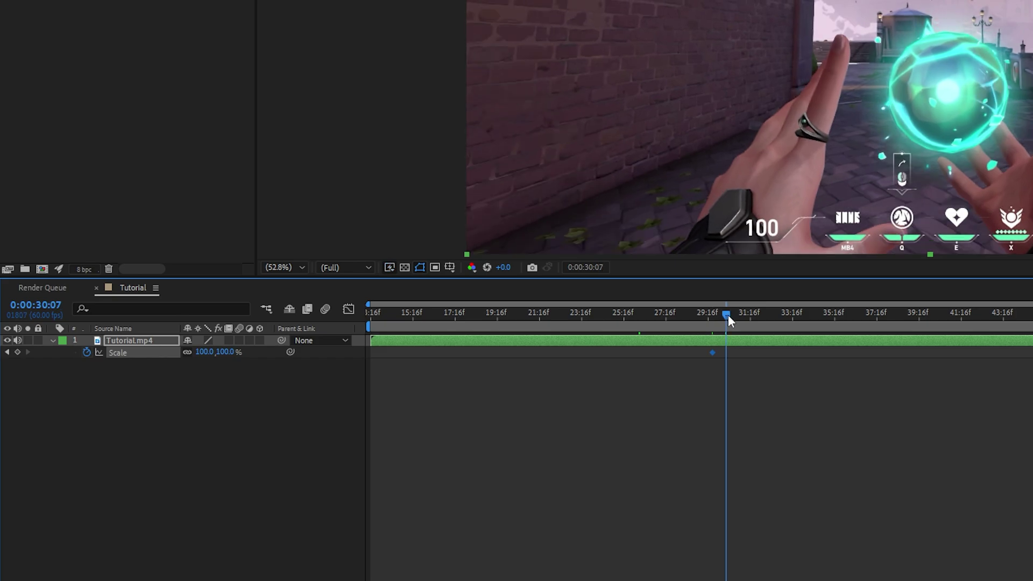
{"action": "left_click", "coordinate": [228, 352]}
{"action": "type", "text": "200"}
{"action": "key", "text": "Return"}
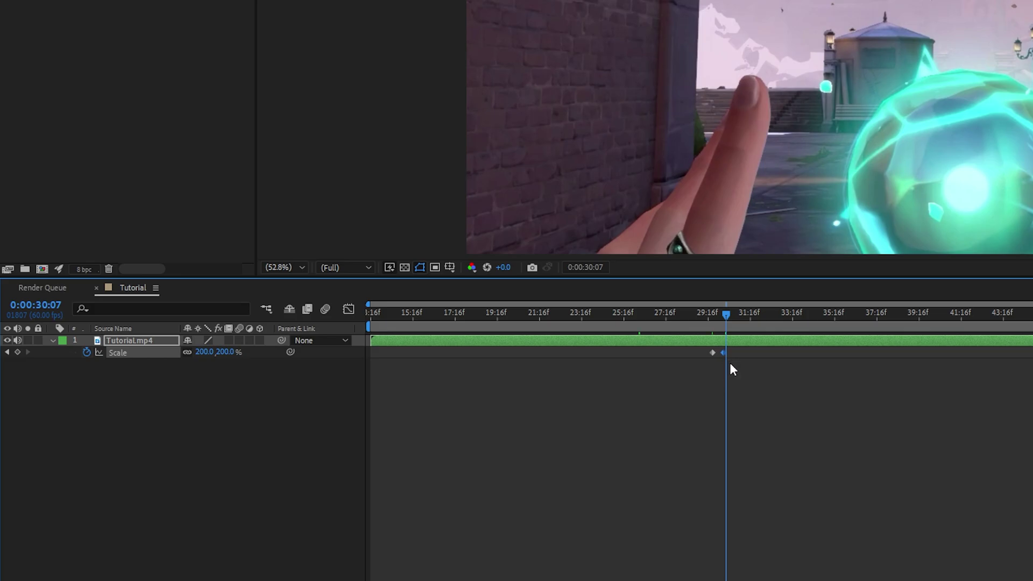
Step: Give the 200% Scale keyframe Keyframe Assistant > Easy Ease, then preview the zoom
{"action": "left_click", "coordinate": [698, 315]}
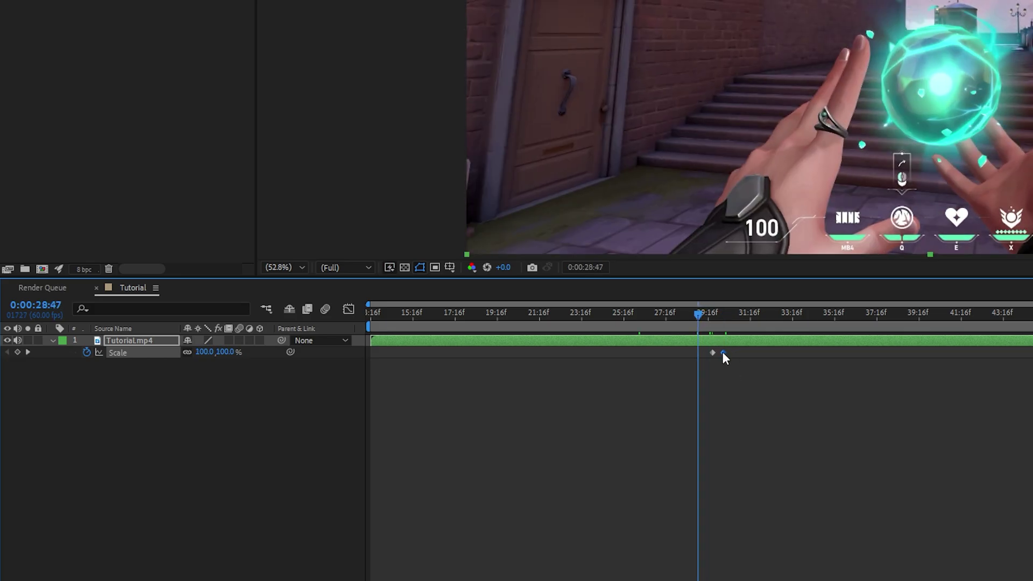
{"action": "right_click", "coordinate": [722, 353]}
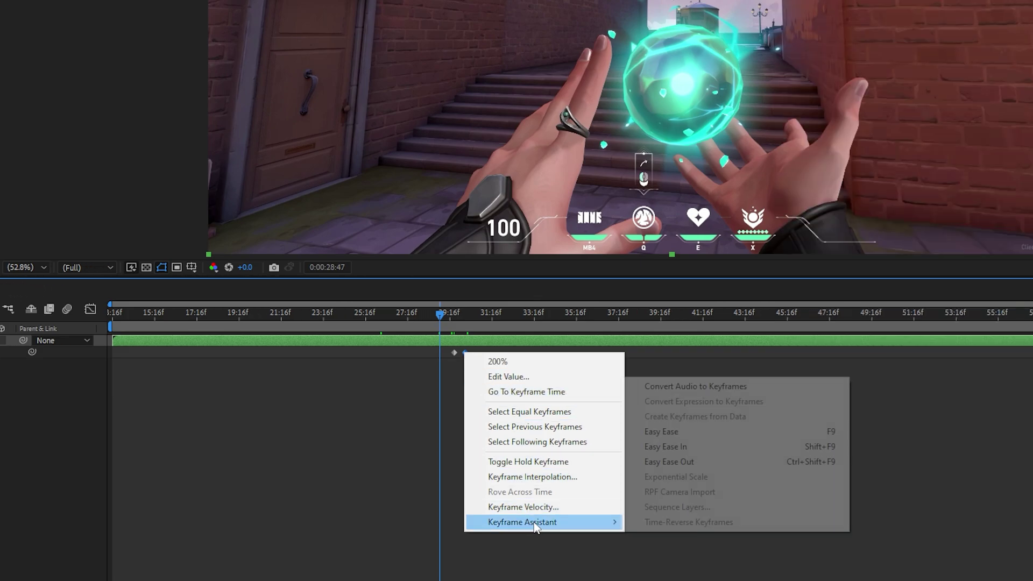
{"action": "left_click", "coordinate": [693, 447]}
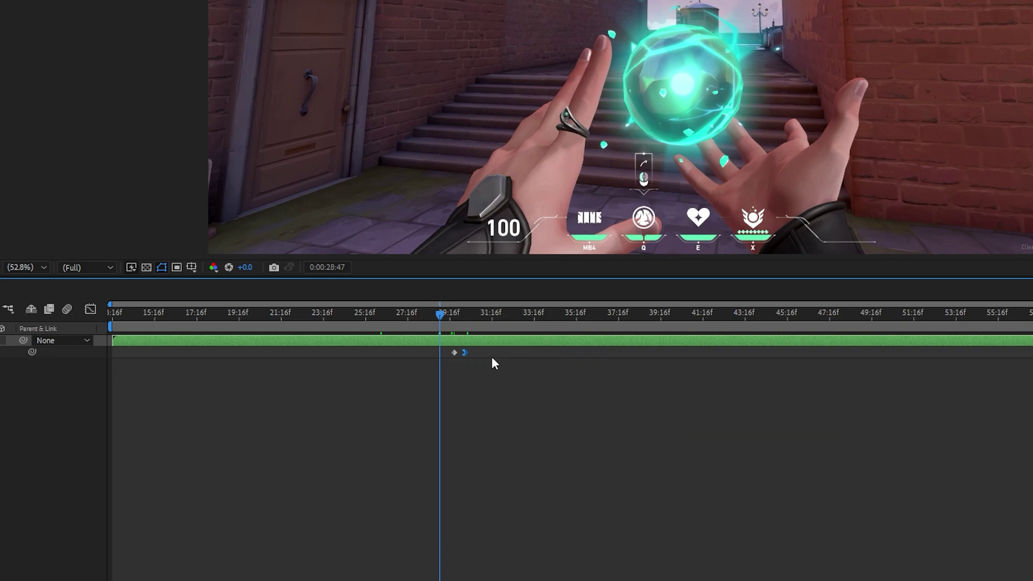
{"action": "key", "text": "space"}
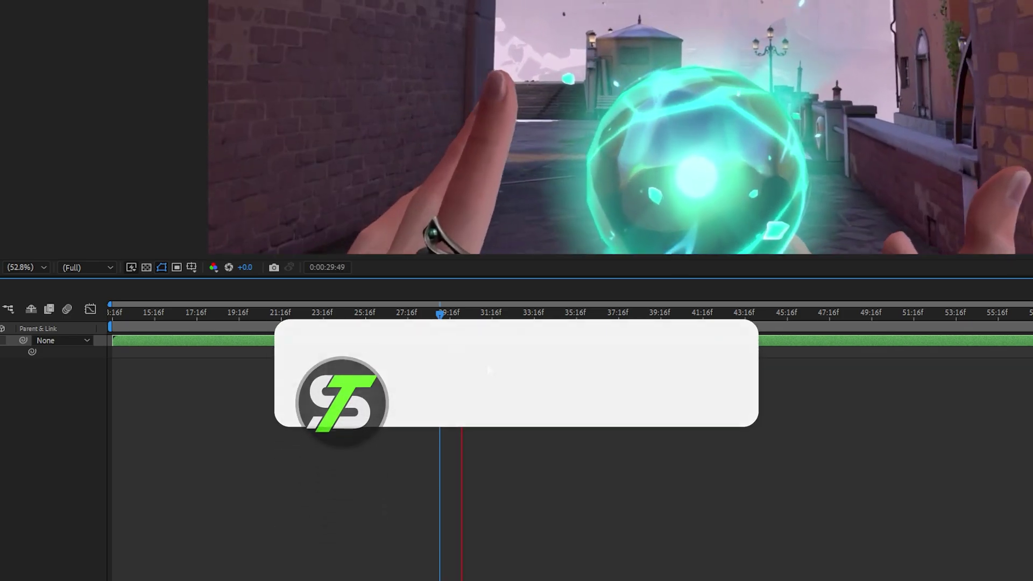